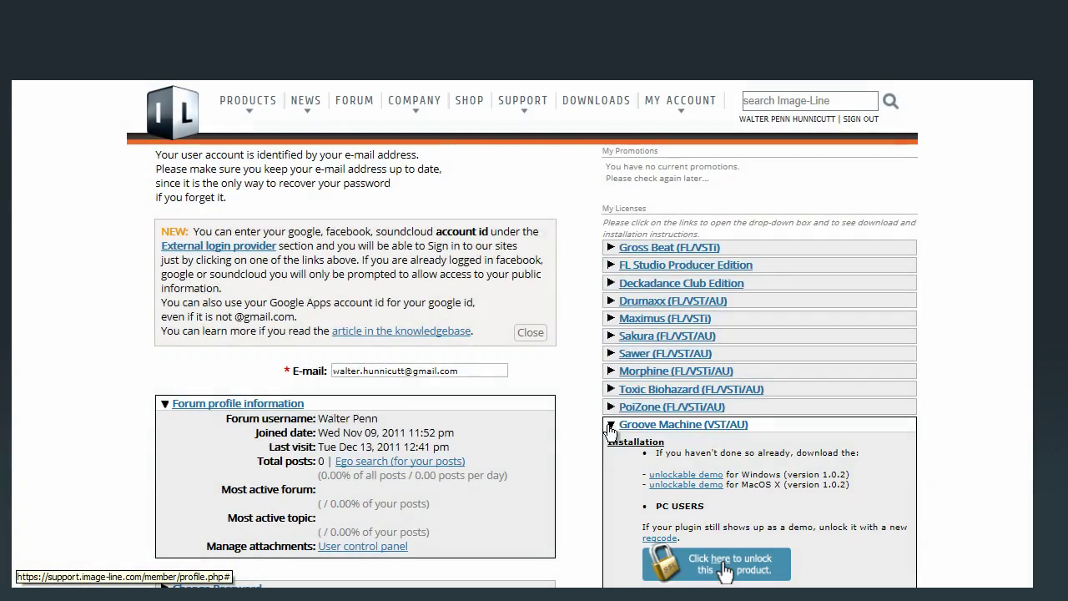
Step: Download the Windows unlockable demo of Groove Machine from My Licenses
click(685, 476)
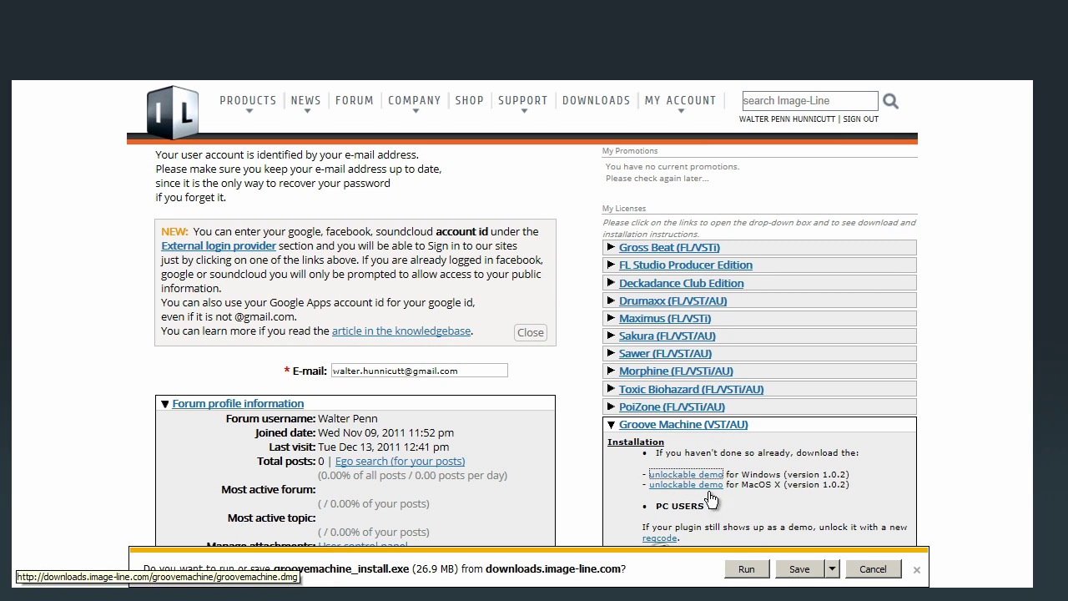
Step: Run groovemachine_install.exe through the setup wizard, then request the FLRegkey.Reg unlock file
click(748, 571)
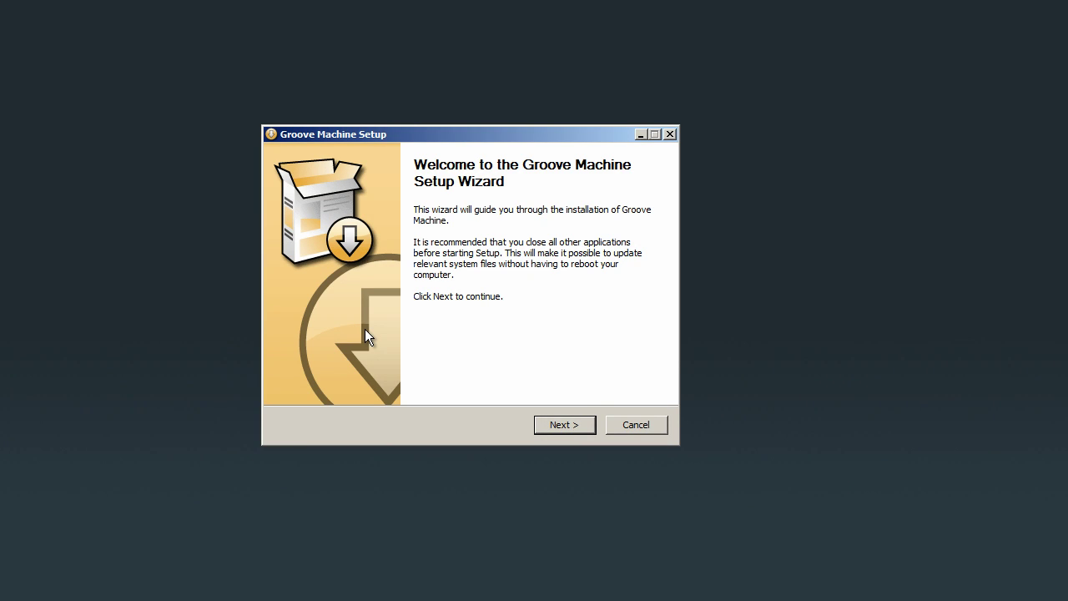
click(580, 424)
click(580, 424)
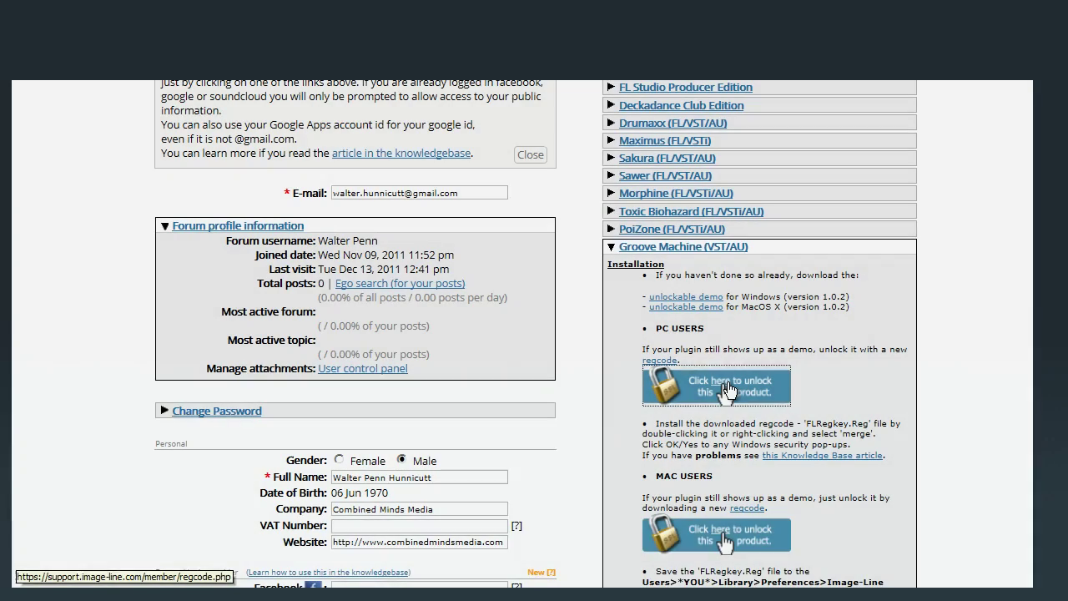
click(729, 388)
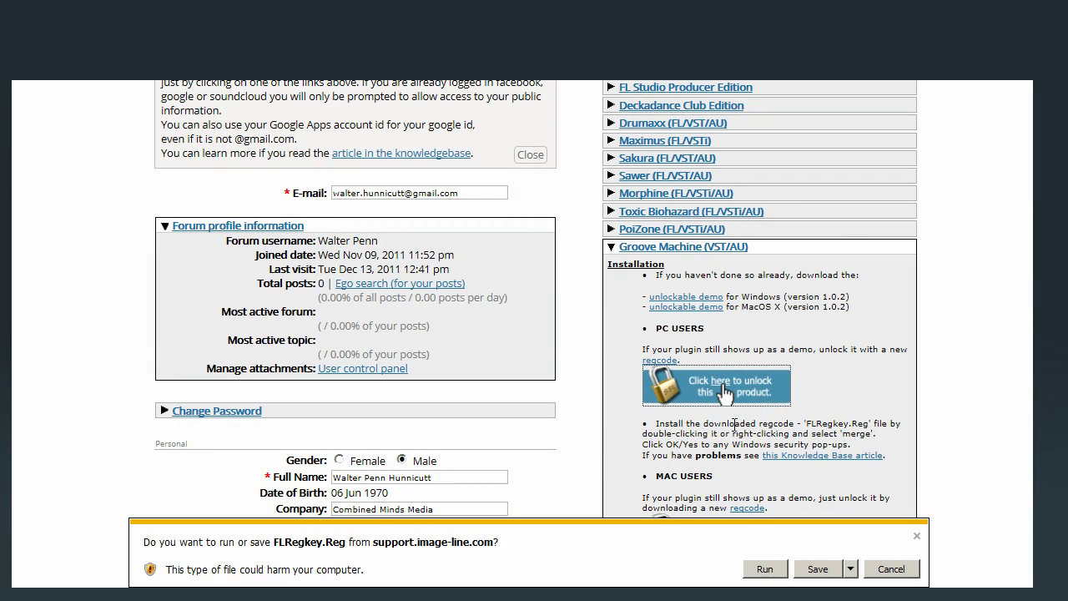
Step: Run the downloaded FLRegkey.Reg file to unlock Groove Machine
click(764, 568)
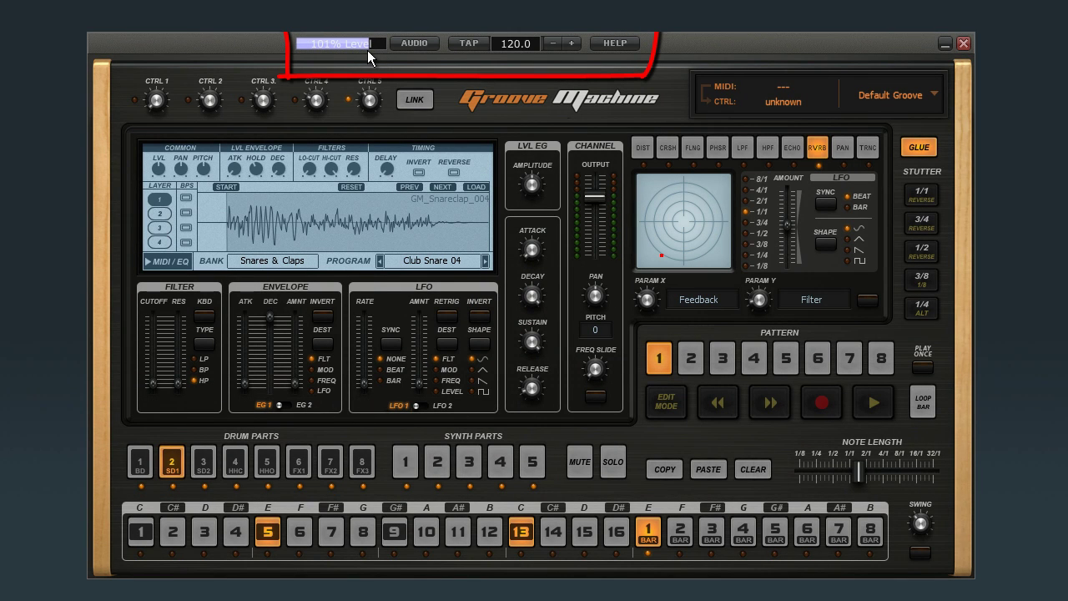
Step: Adjust the master level bar, leaving it at 101%, and bring up the AUDIO menu
mouse_move(368, 55)
mouse_down()
mouse_move(343, 54)
mouse_move(376, 48)
mouse_up()
click(410, 46)
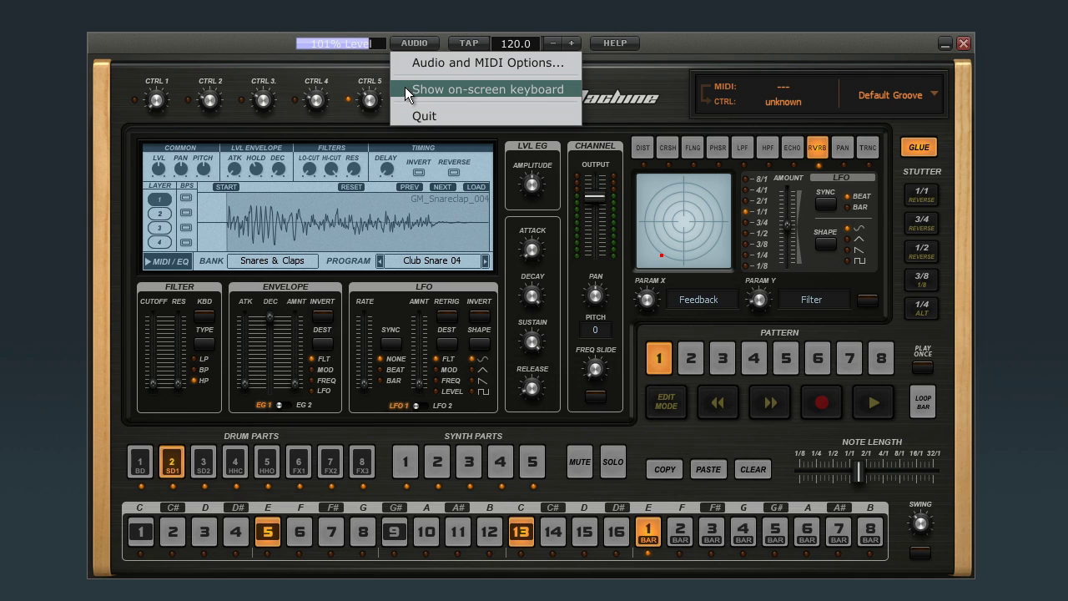
click(416, 45)
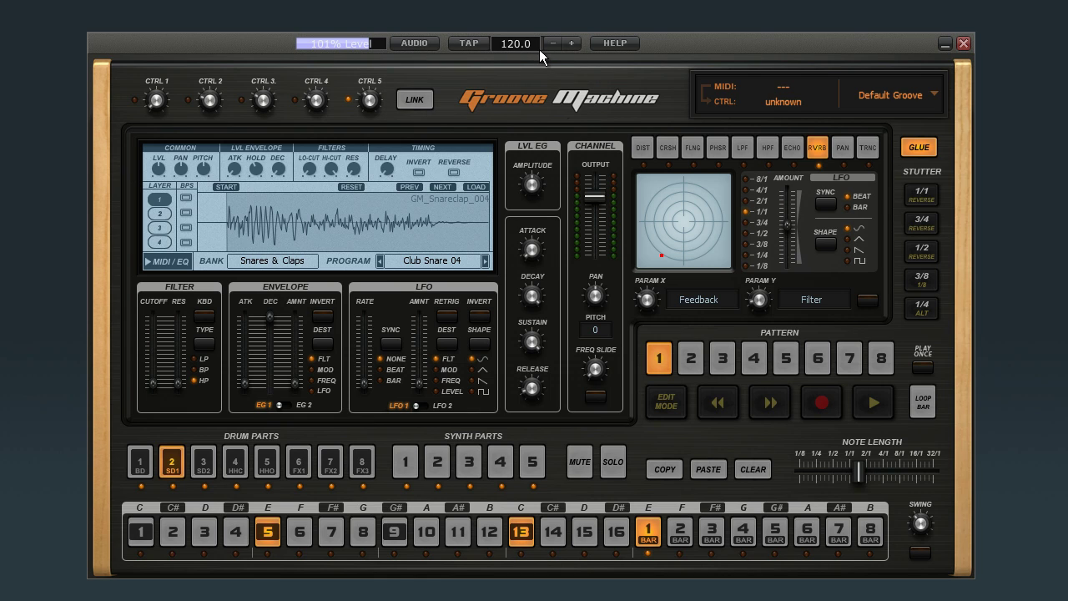
click(427, 48)
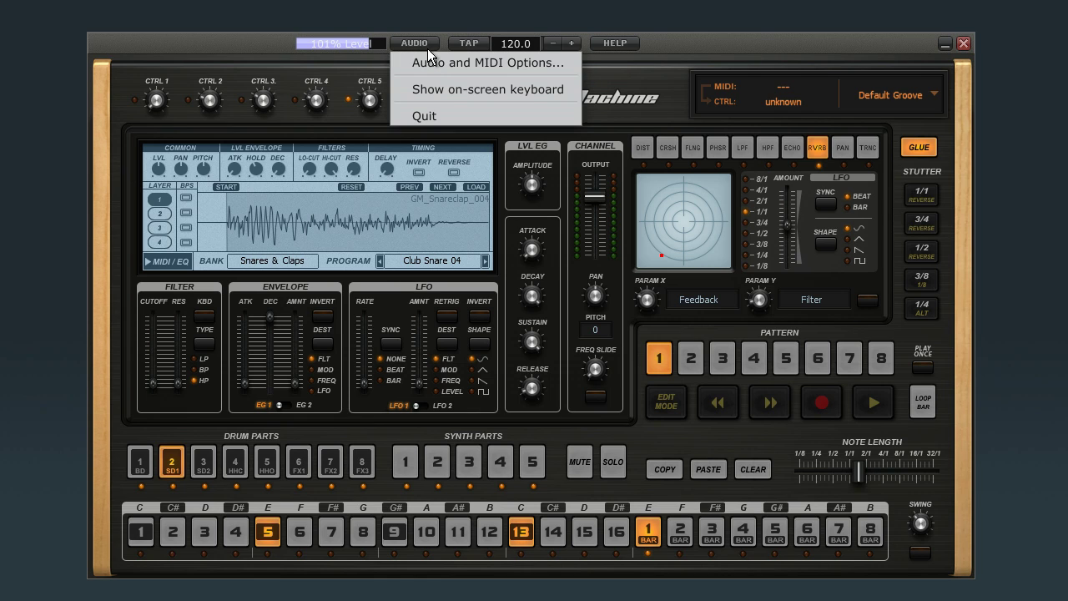
Step: In Audio and MIDI Options, confirm the DirectSound driver, output device and 44100 Hz sample rate
click(437, 60)
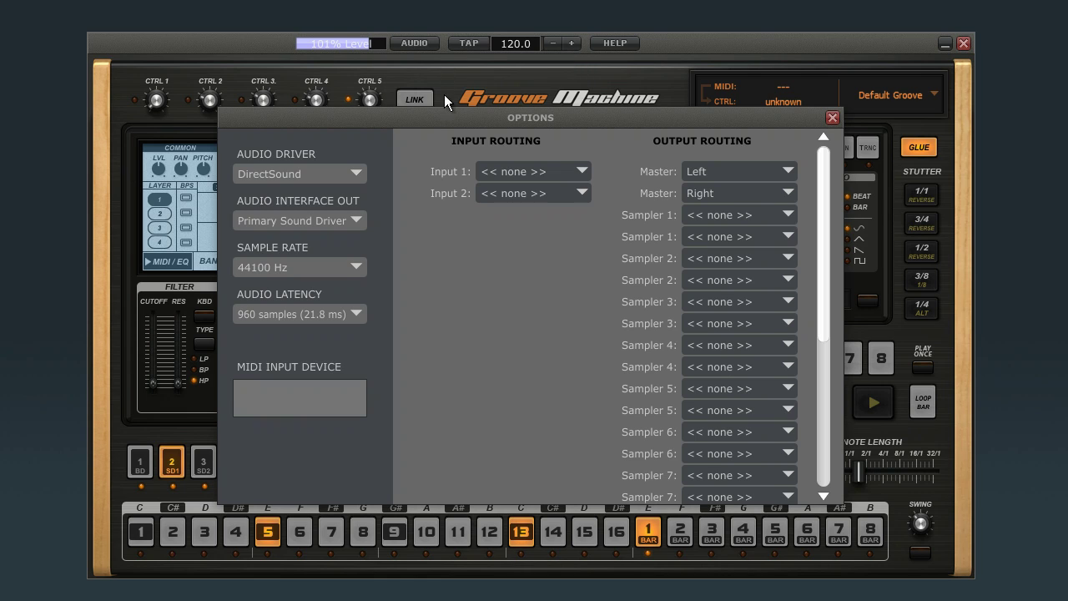
click(355, 173)
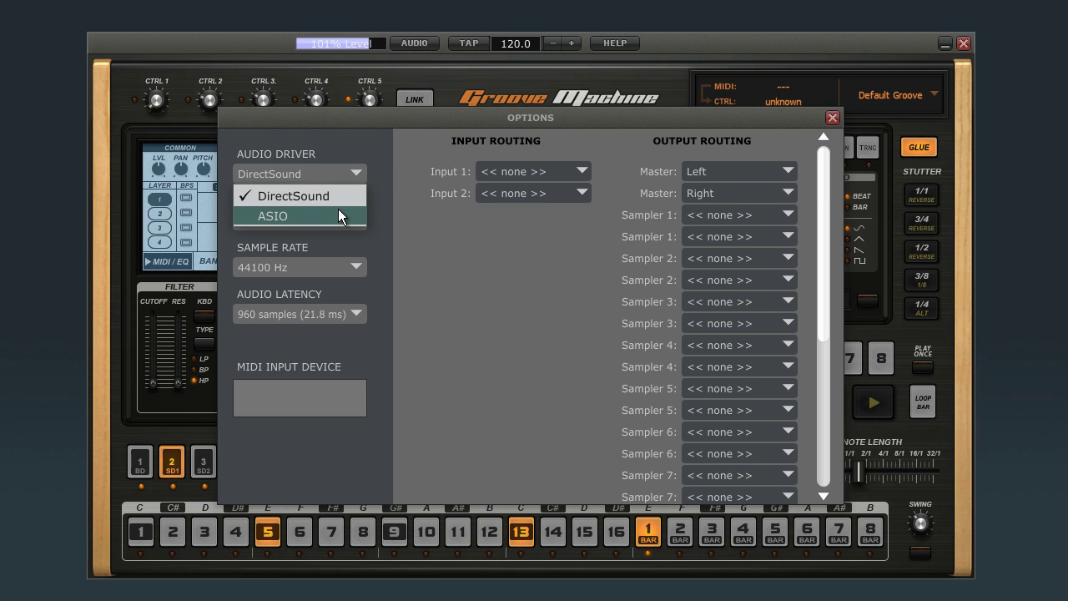
click(336, 194)
click(341, 215)
click(341, 215)
click(325, 267)
click(325, 265)
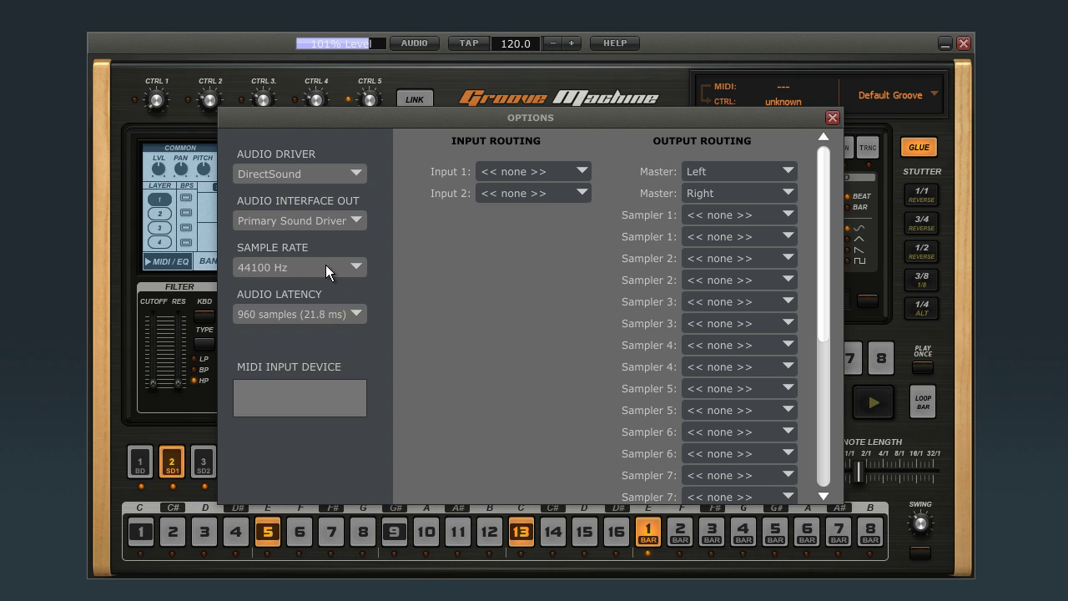
Step: Keep 960-sample latency and Master routed Left, then close the Options dialog
click(319, 313)
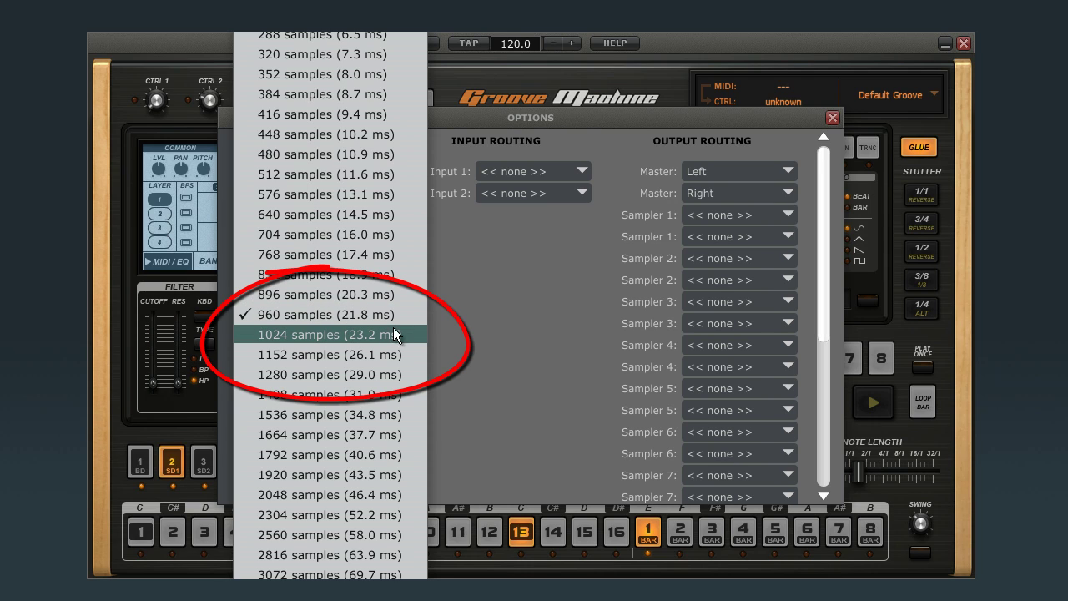
click(298, 317)
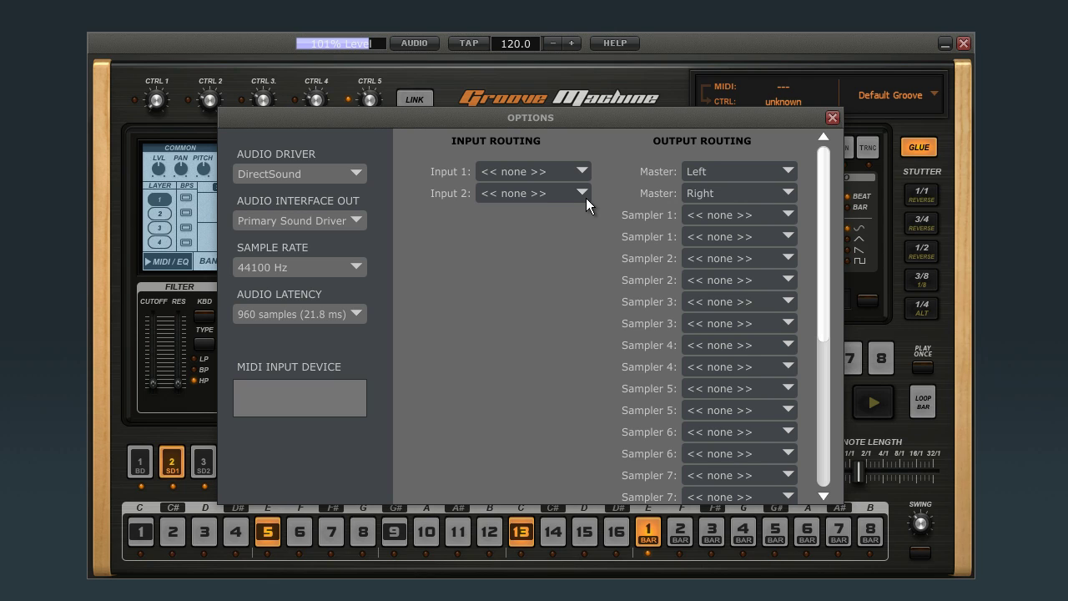
click(788, 171)
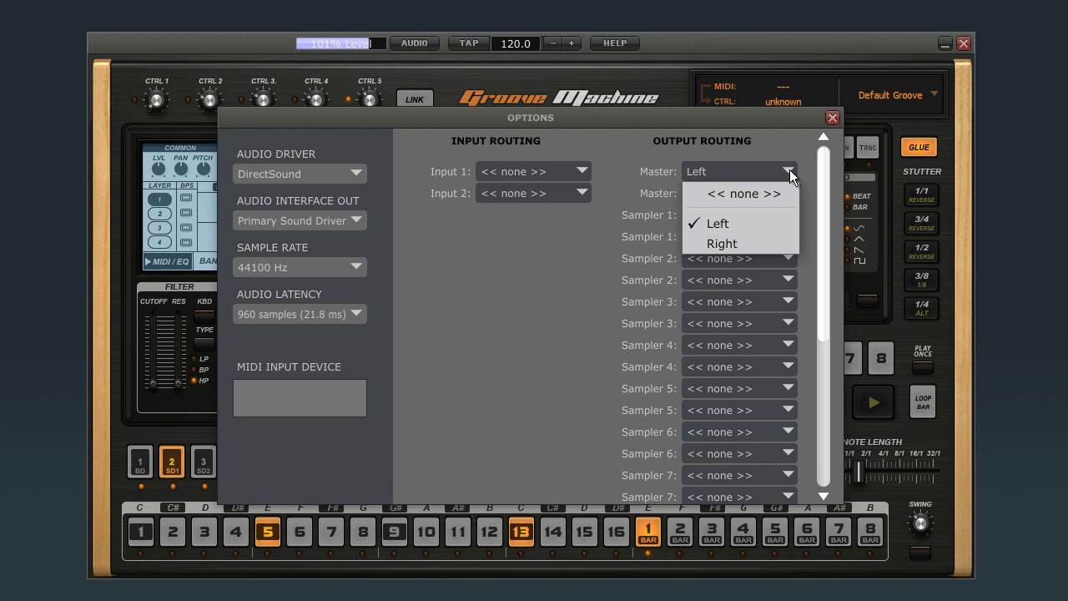
click(649, 158)
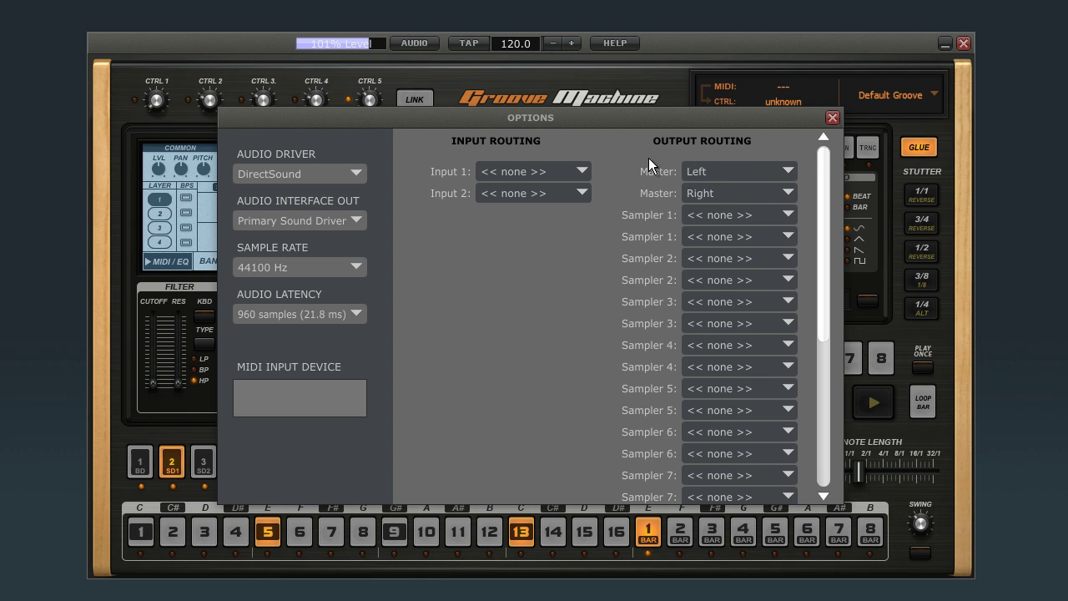
click(832, 116)
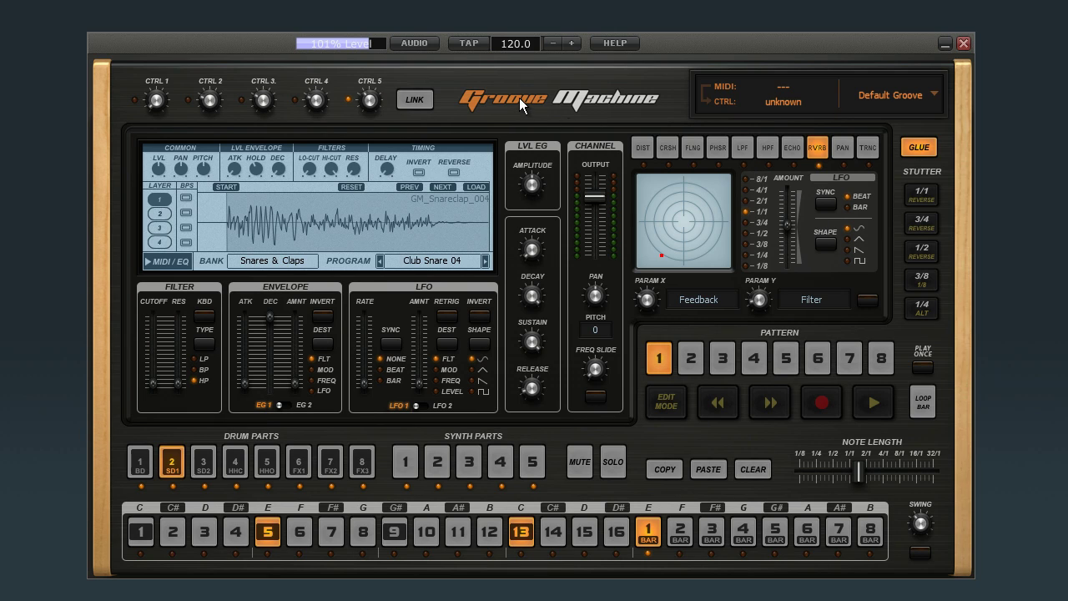
click(402, 43)
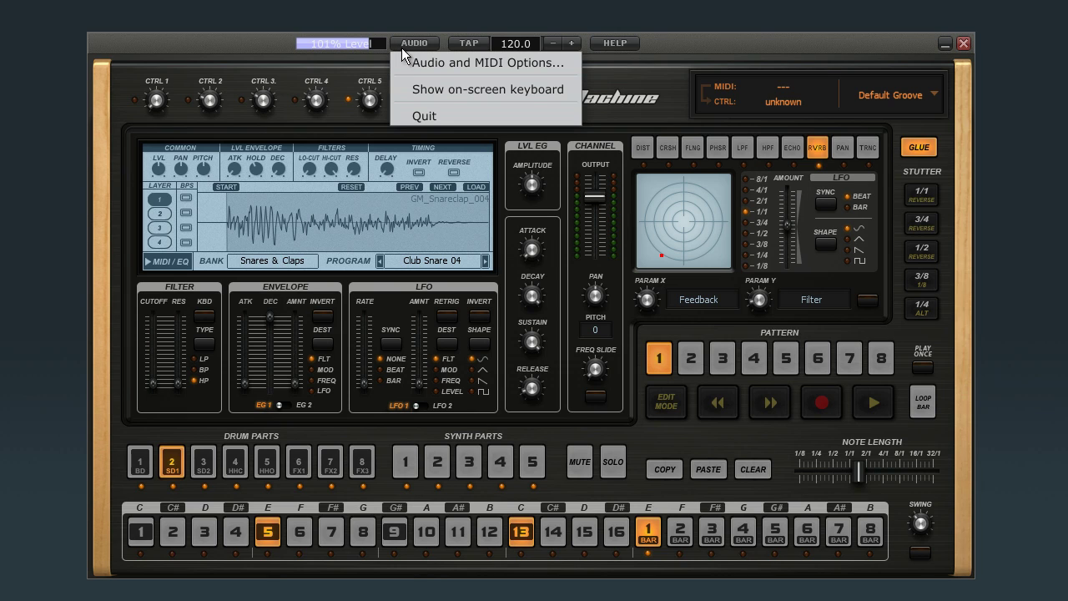
click(421, 90)
drag(520, 328, 373, 237)
drag(491, 311, 835, 324)
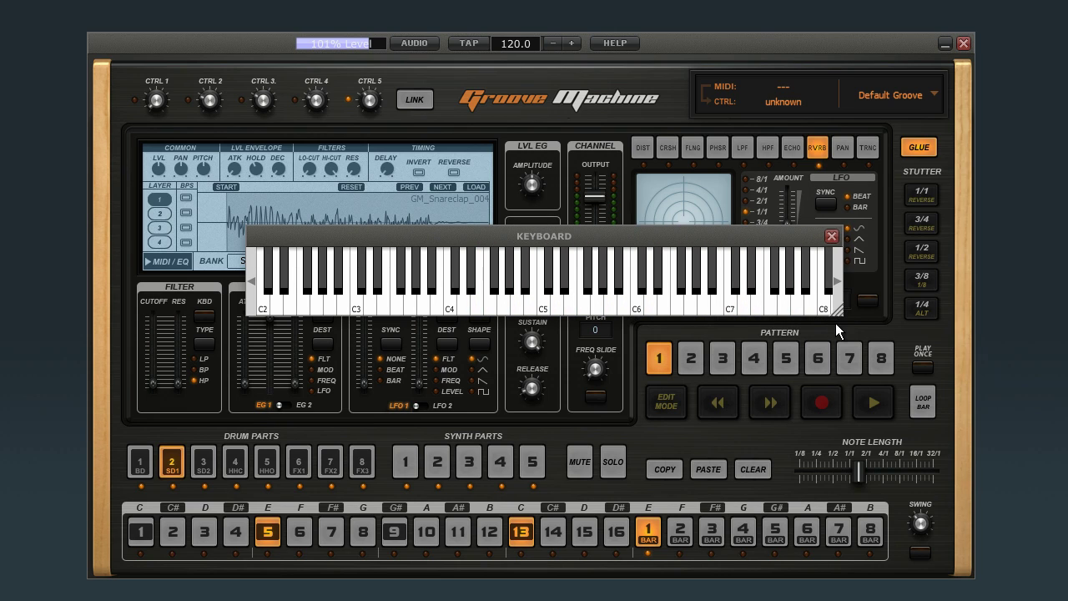
click(833, 237)
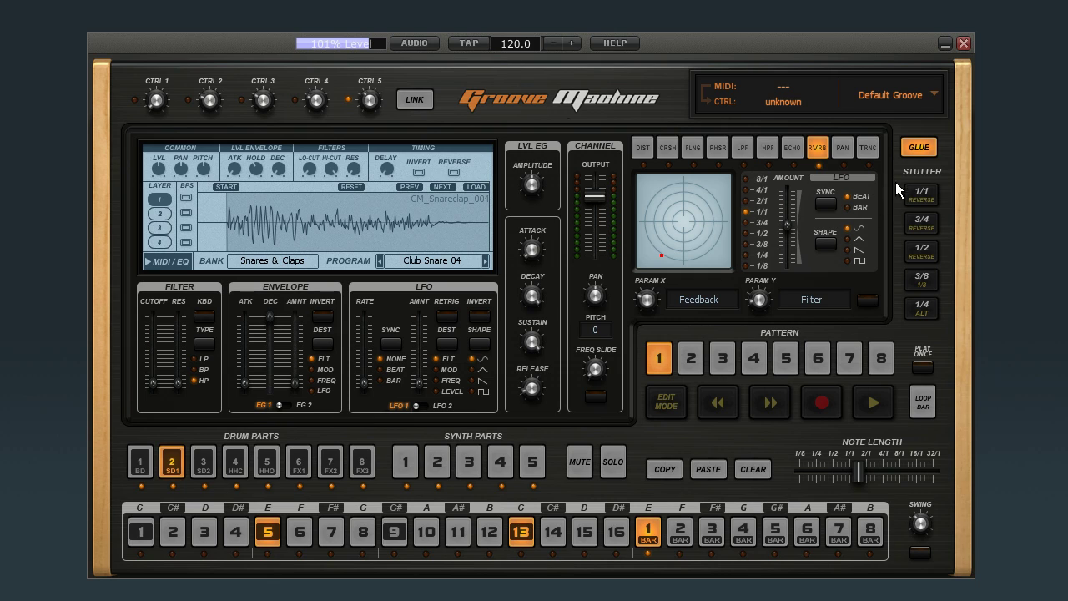
Step: Load the groove file Play My Game LS.gmprj from the groove menu
click(935, 95)
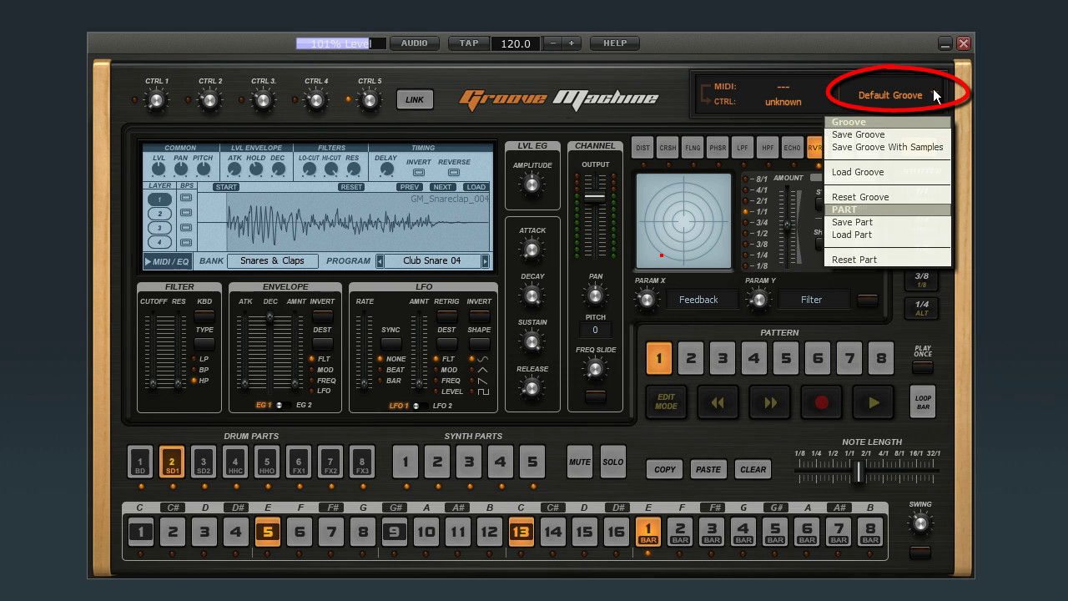
click(872, 174)
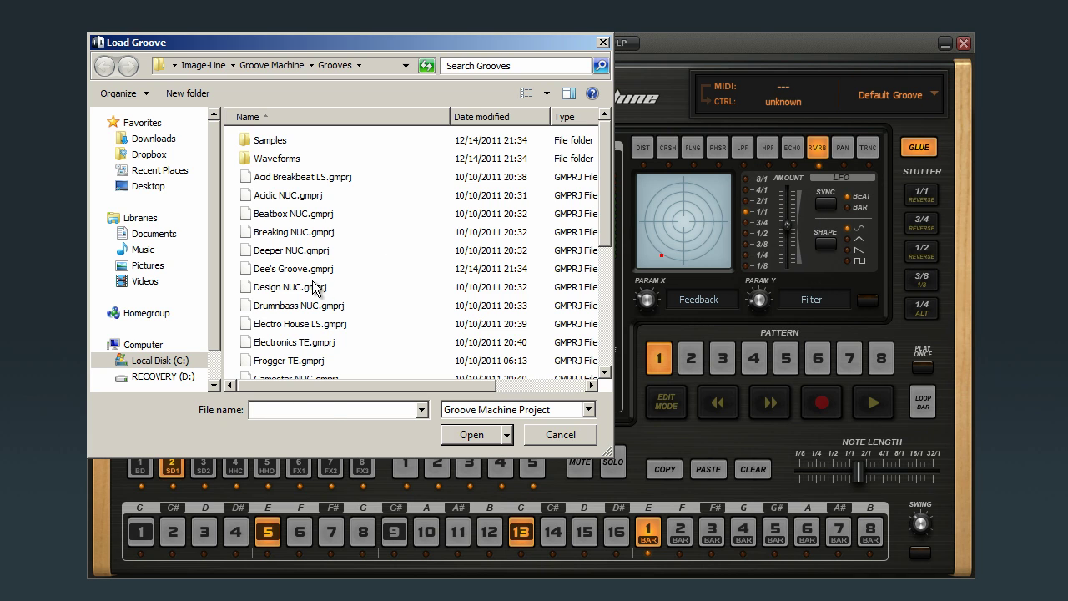
click(313, 287)
scroll(313, 287, down, 2)
click(279, 337)
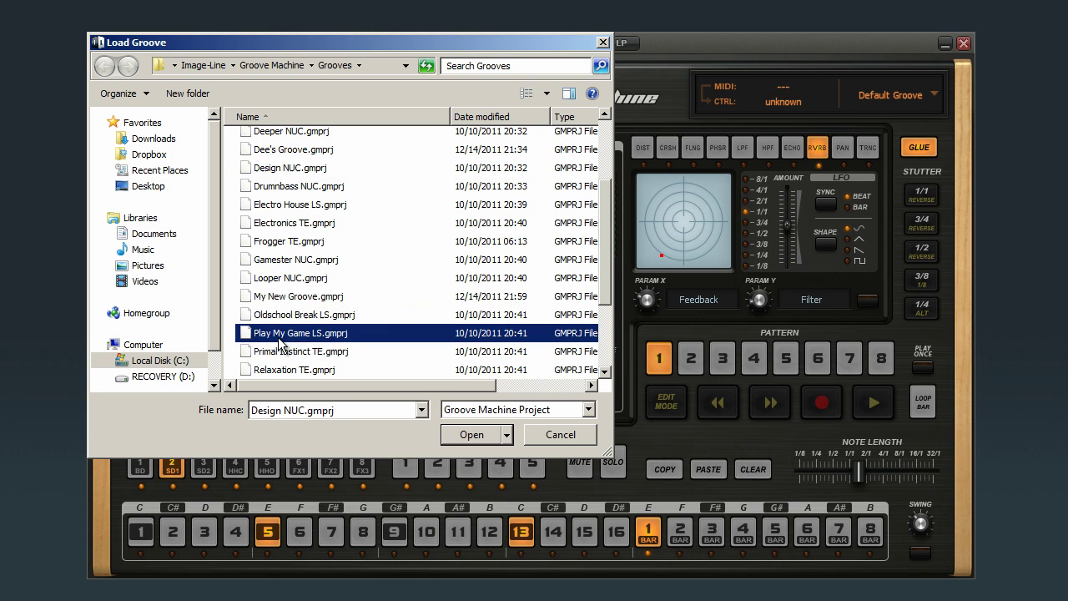
click(463, 434)
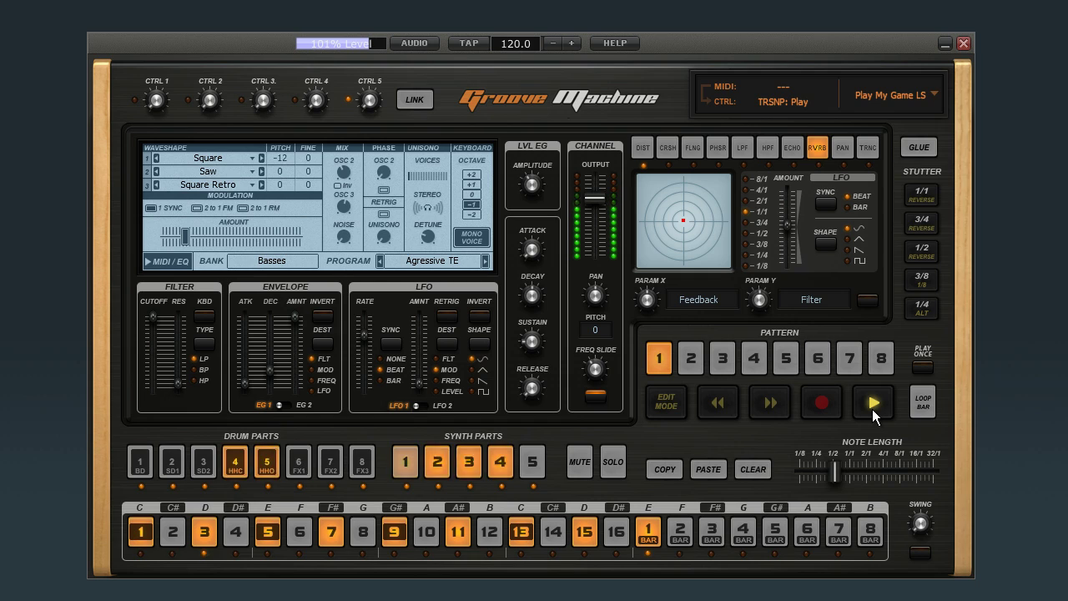
Step: Stop playback and trigger sequencer steps 10, 12, 15 and 13
click(873, 409)
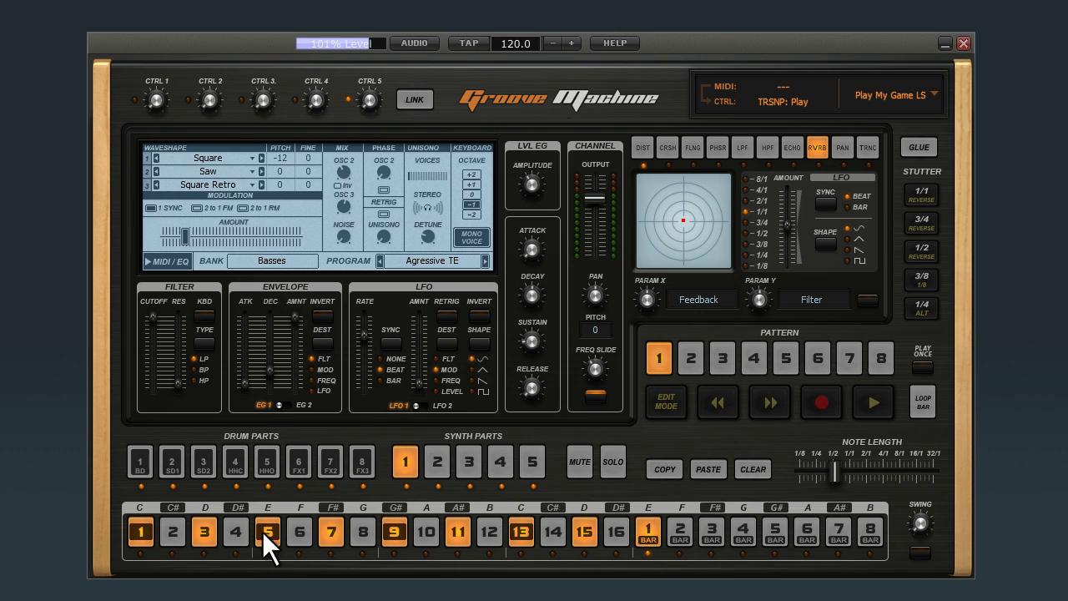
click(431, 526)
click(501, 523)
click(589, 527)
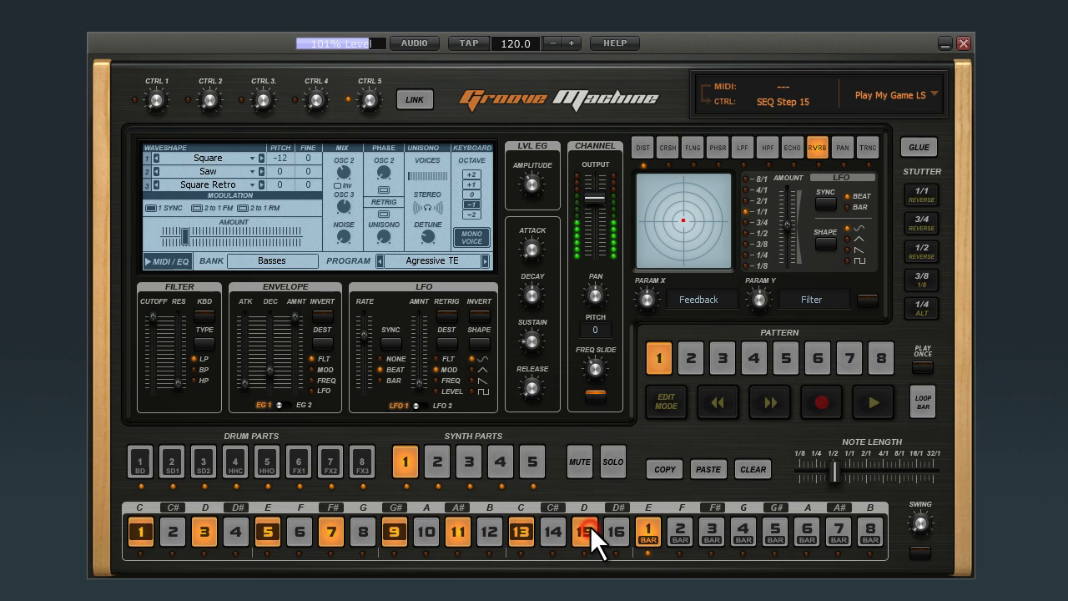
click(526, 526)
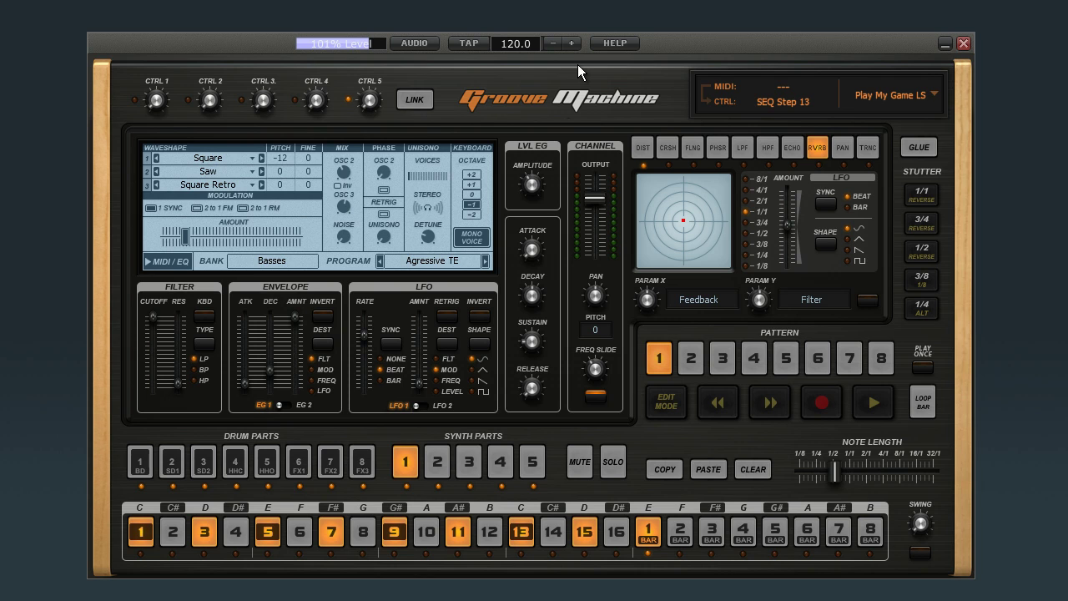
Step: Open HELP > Help contents and scroll the manual to 'Tweak your target'
click(611, 44)
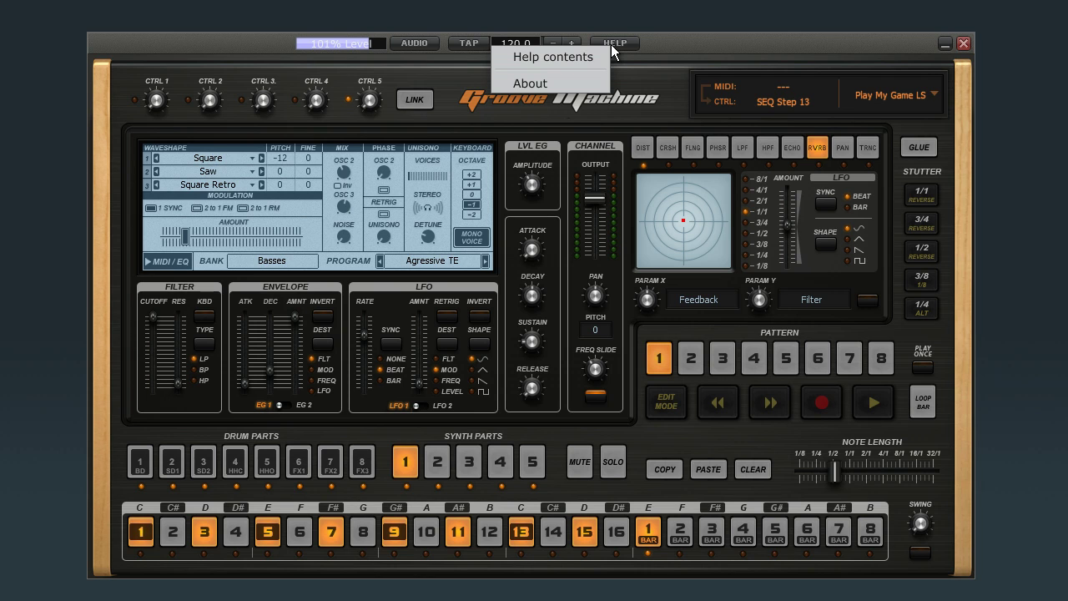
click(582, 57)
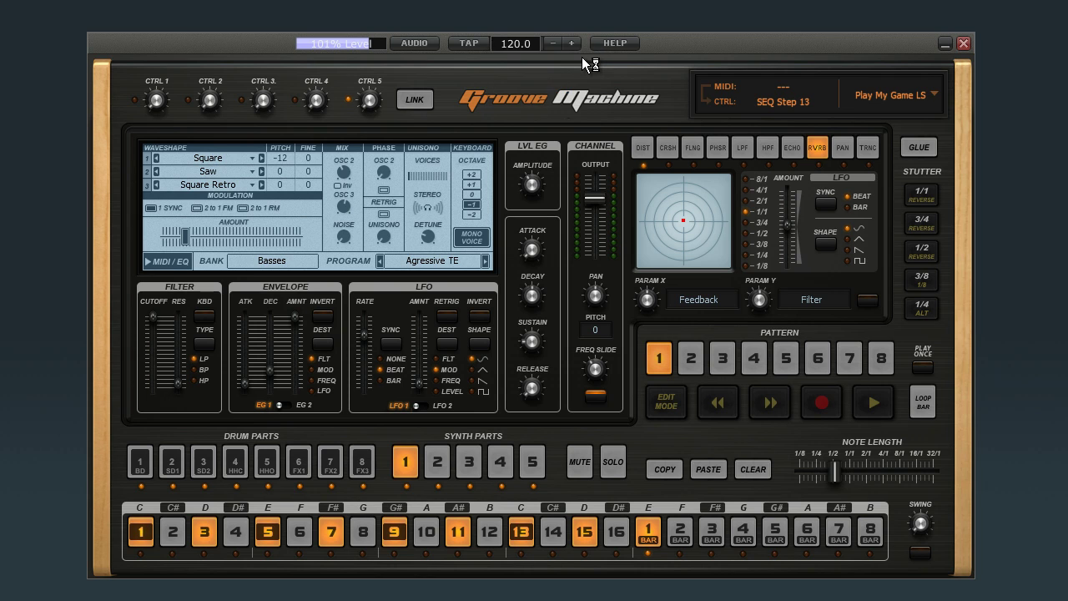
drag(925, 116, 944, 195)
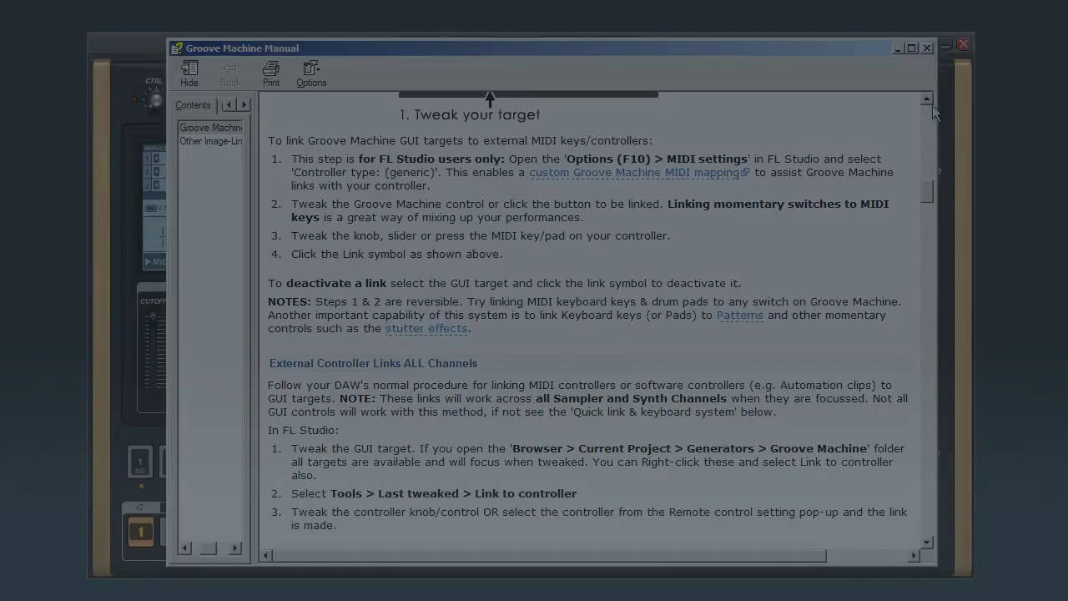